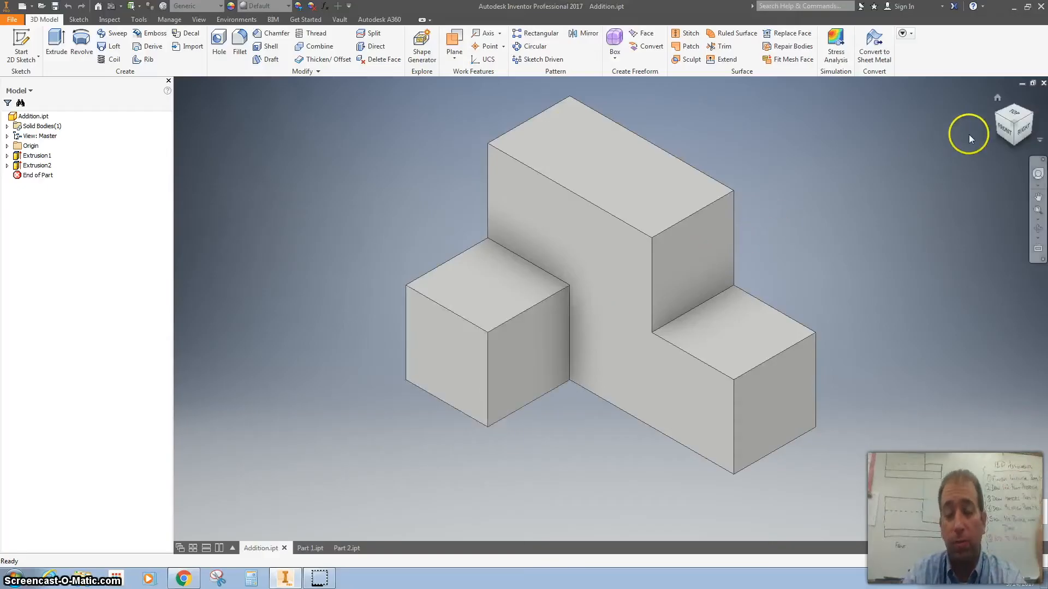
pyautogui.click(1006, 134)
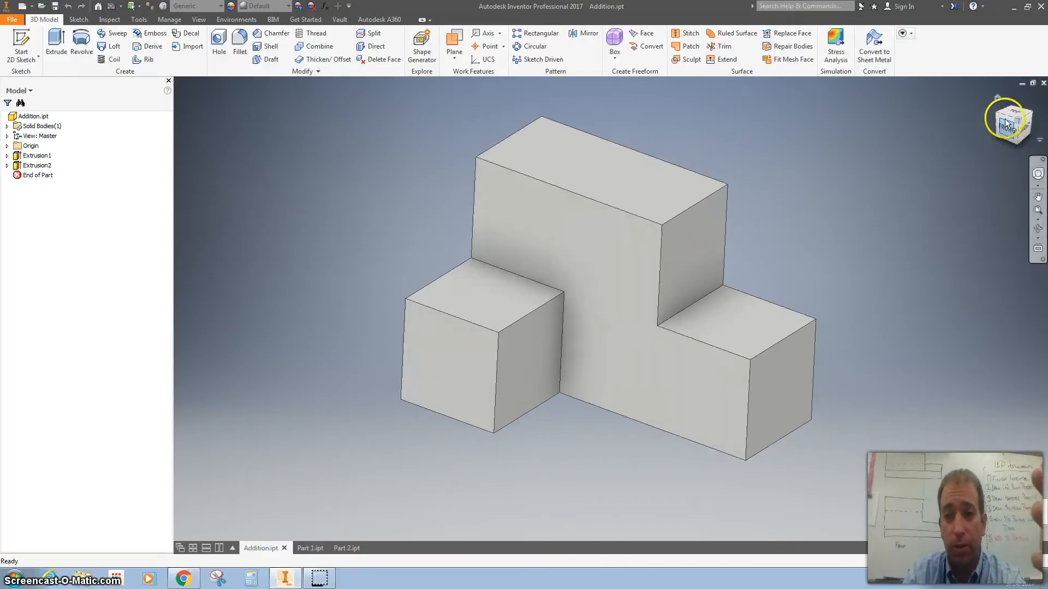
pyautogui.click(1013, 108)
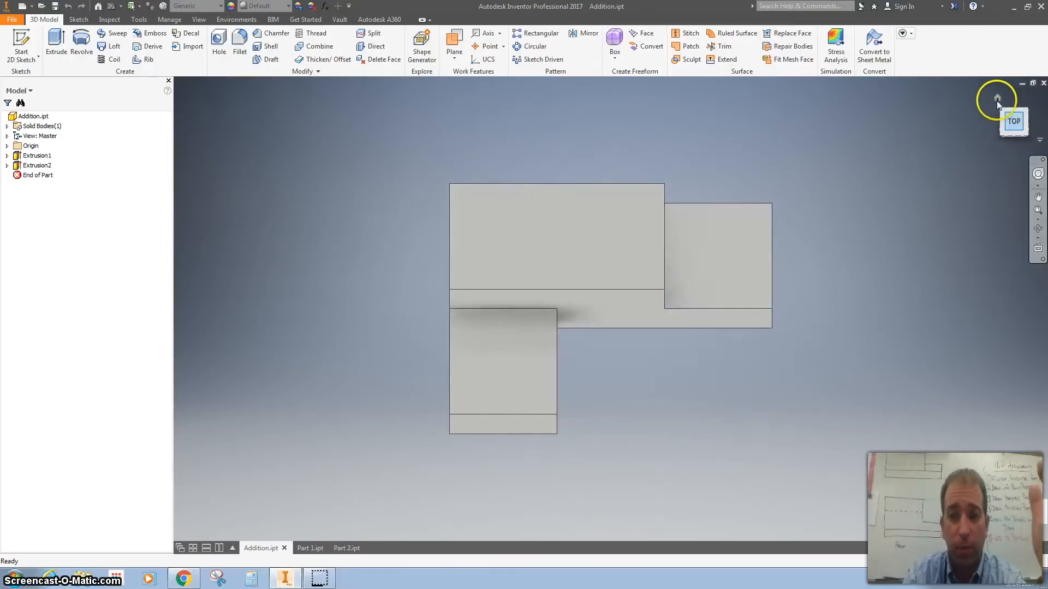
pyautogui.click(996, 97)
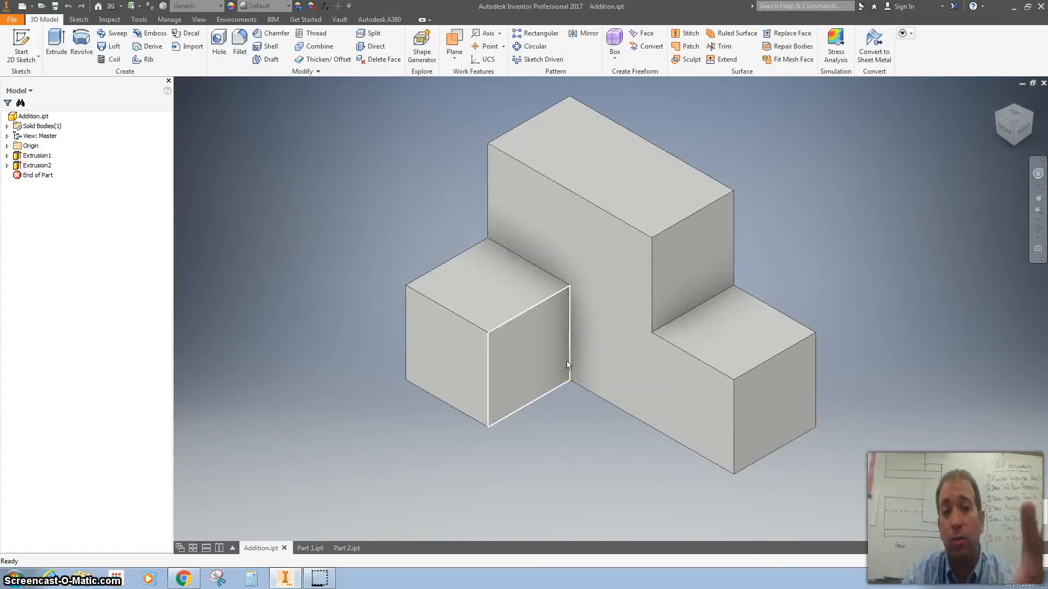
pyautogui.moveTo(567, 362)
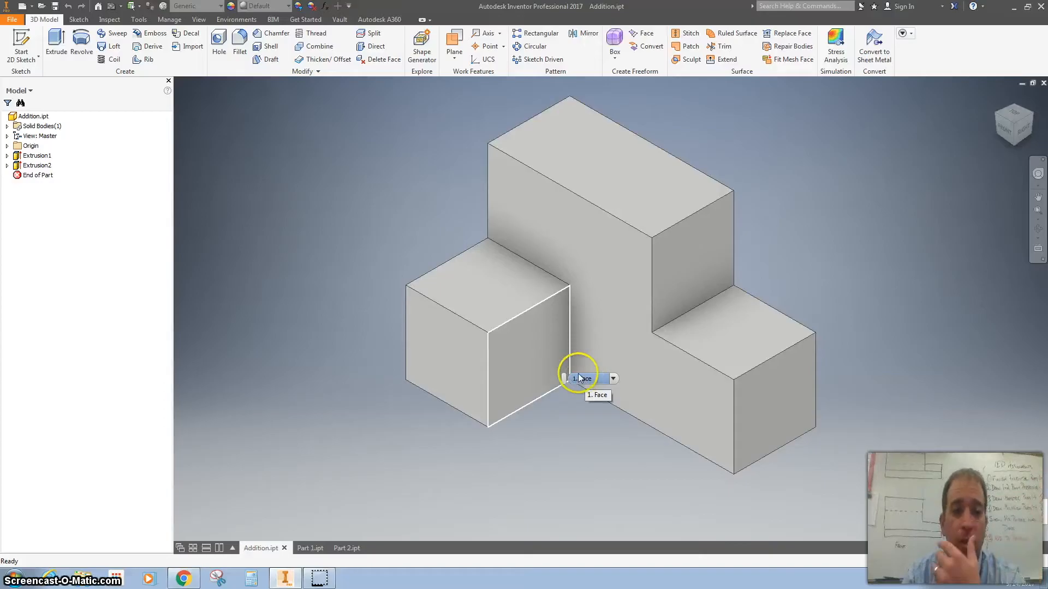
# - Switch to Chrome, download RHS Drawing Sheet- Template 2017.idw from the class's About page, and open it in Inventor, skipping all unresolved links
pyautogui.click(184, 577)
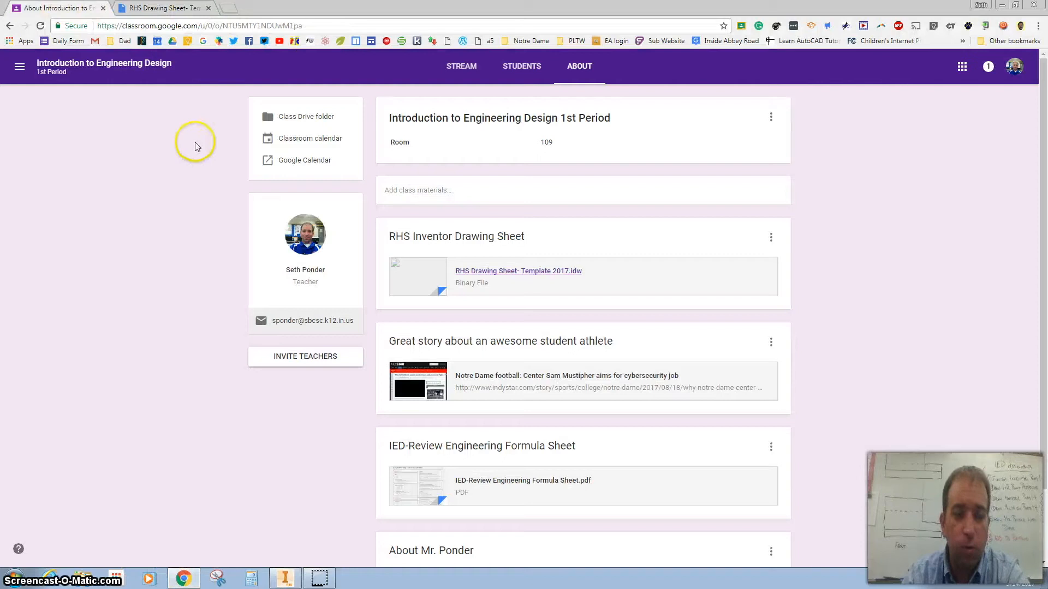
pyautogui.click(460, 65)
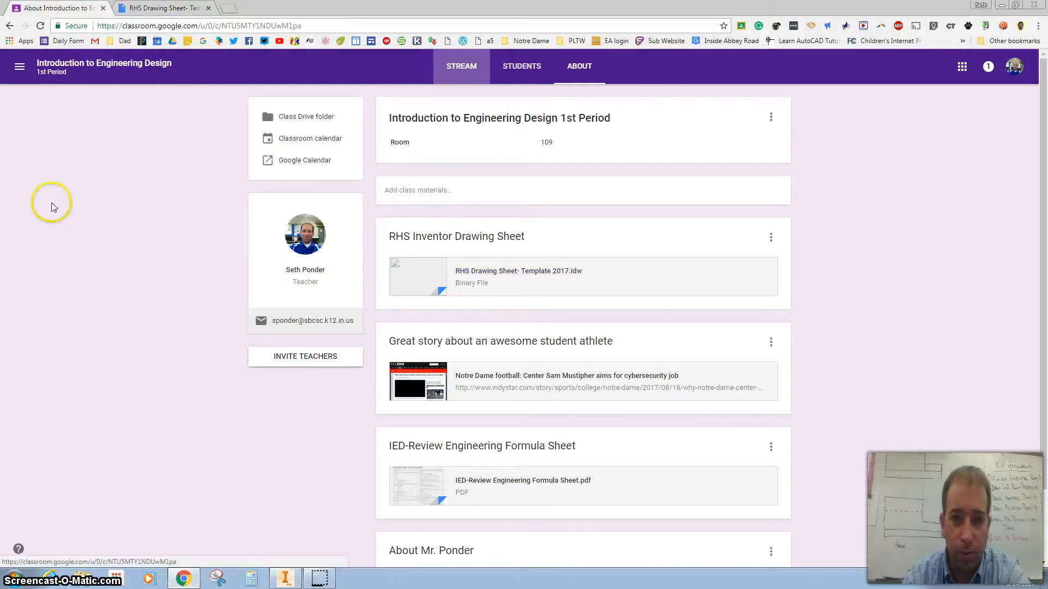
pyautogui.click(582, 71)
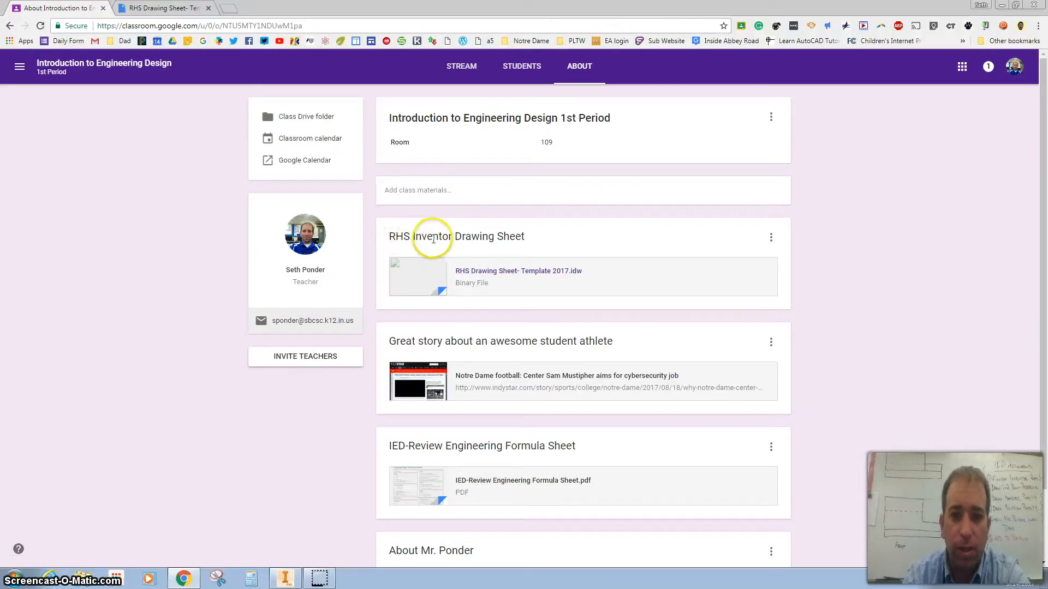
pyautogui.click(503, 273)
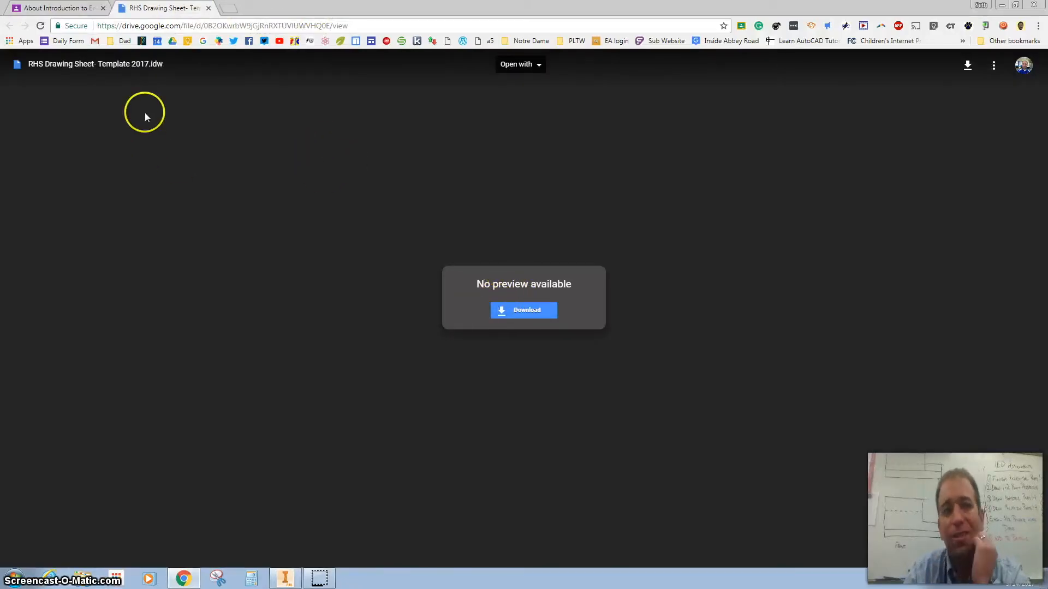
pyautogui.click(528, 311)
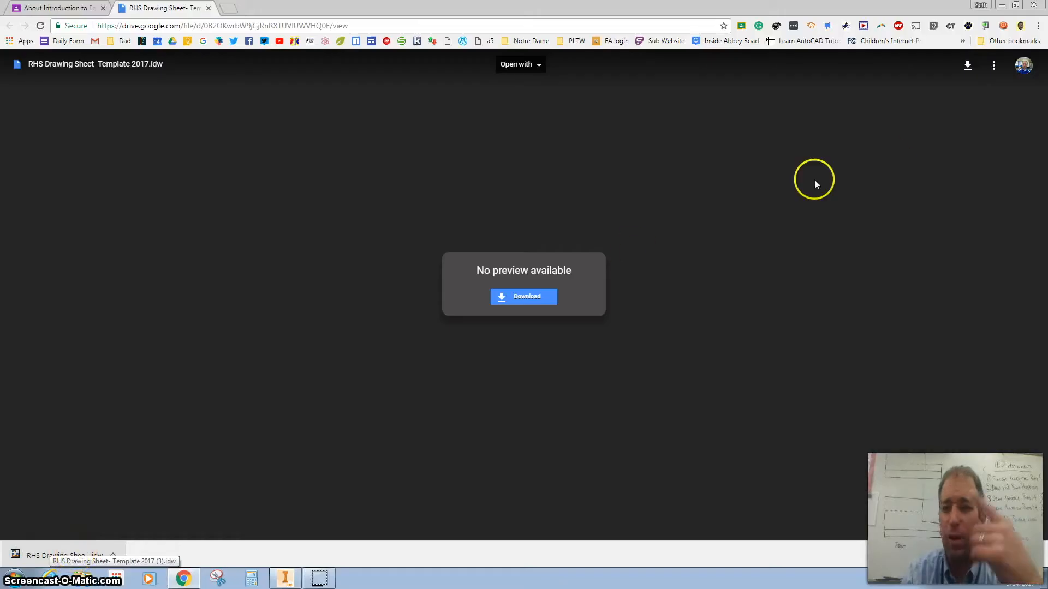
pyautogui.click(51, 562)
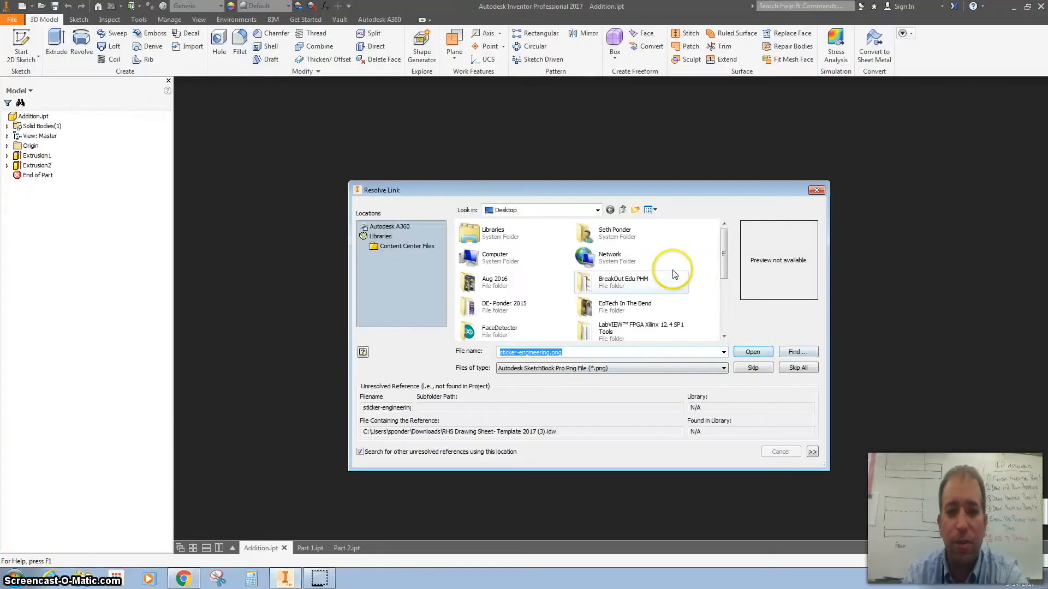
pyautogui.click(798, 368)
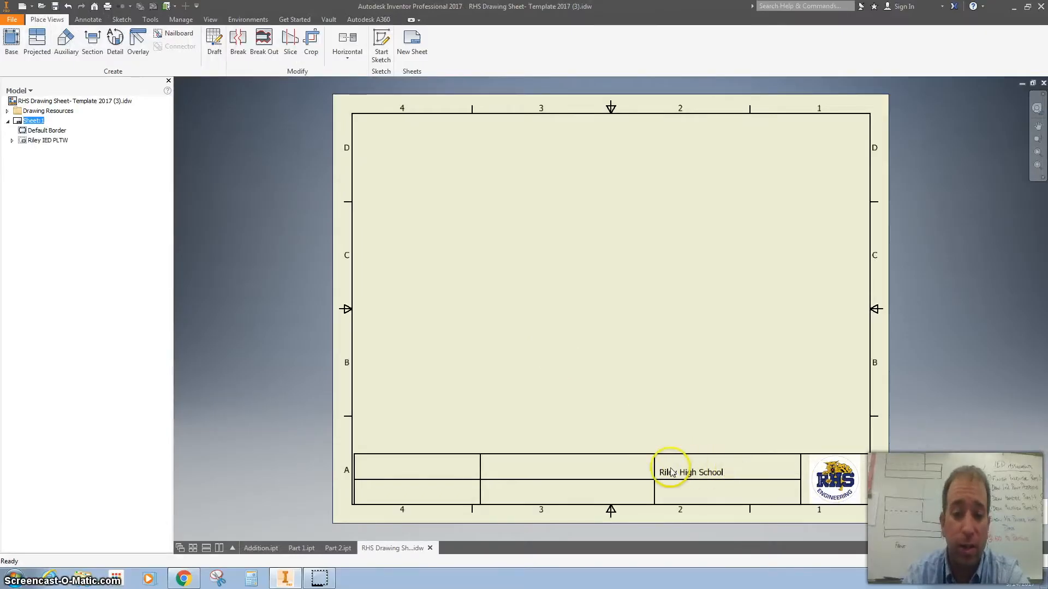
# - Start a base view on the drawing sheet with Addition.ipt from the Inventor folder as its source part
pyautogui.click(11, 46)
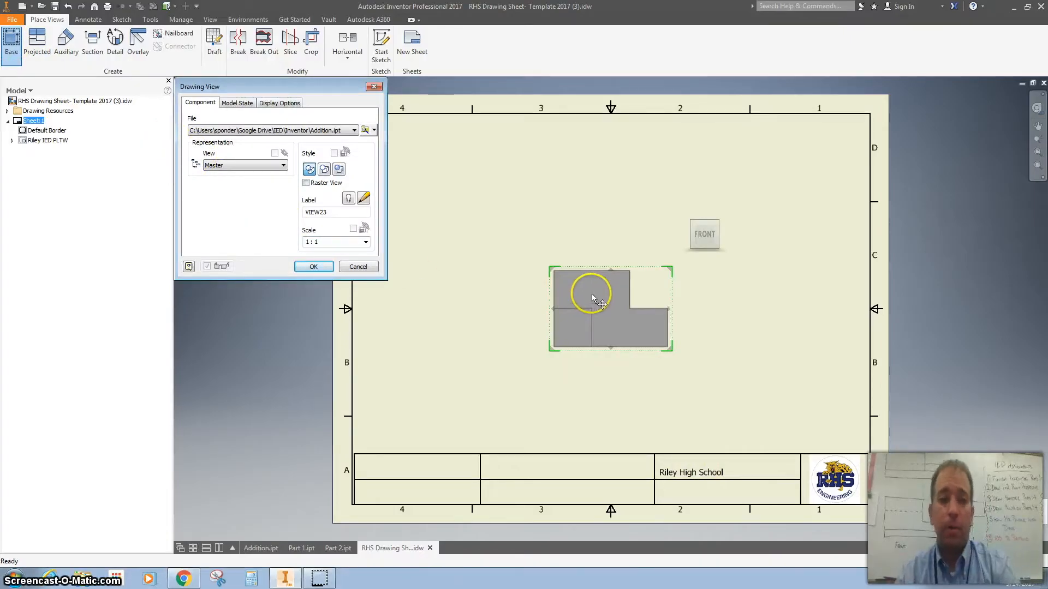
pyautogui.click(365, 130)
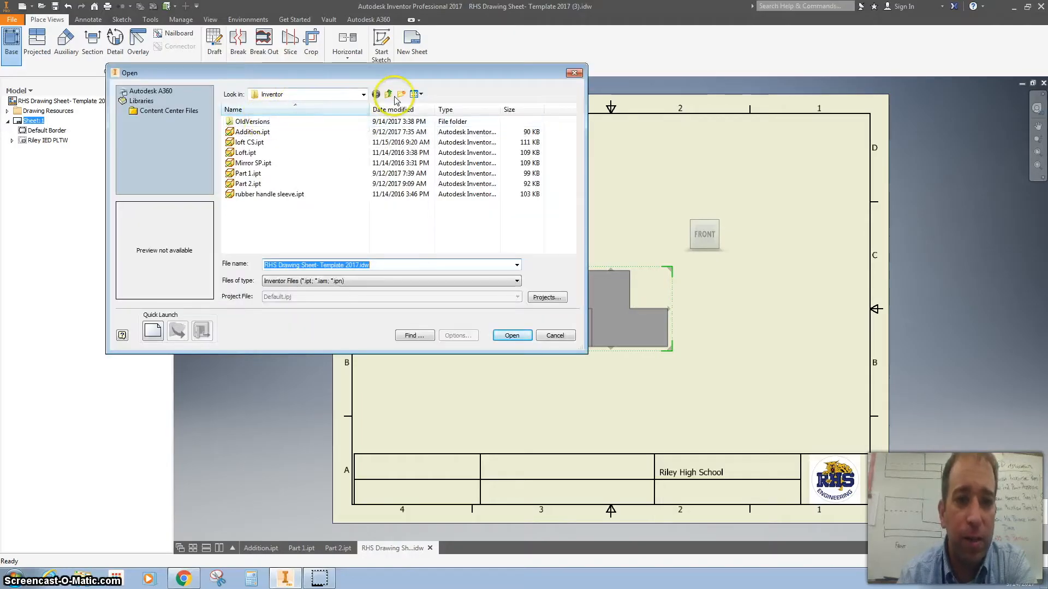
pyautogui.click(363, 94)
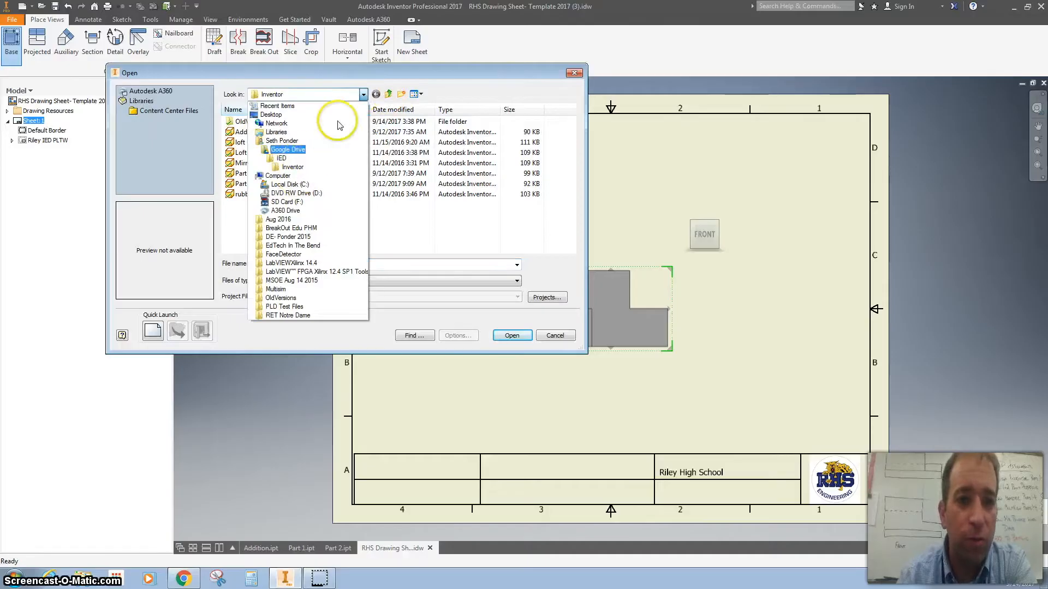
pyautogui.click(363, 94)
pyautogui.click(251, 133)
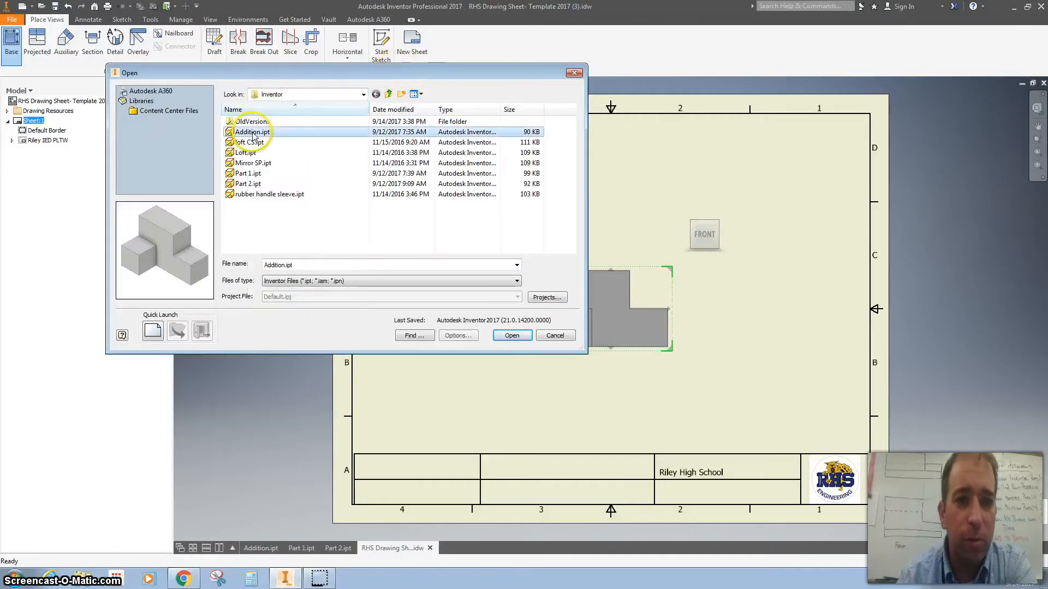
pyautogui.click(512, 336)
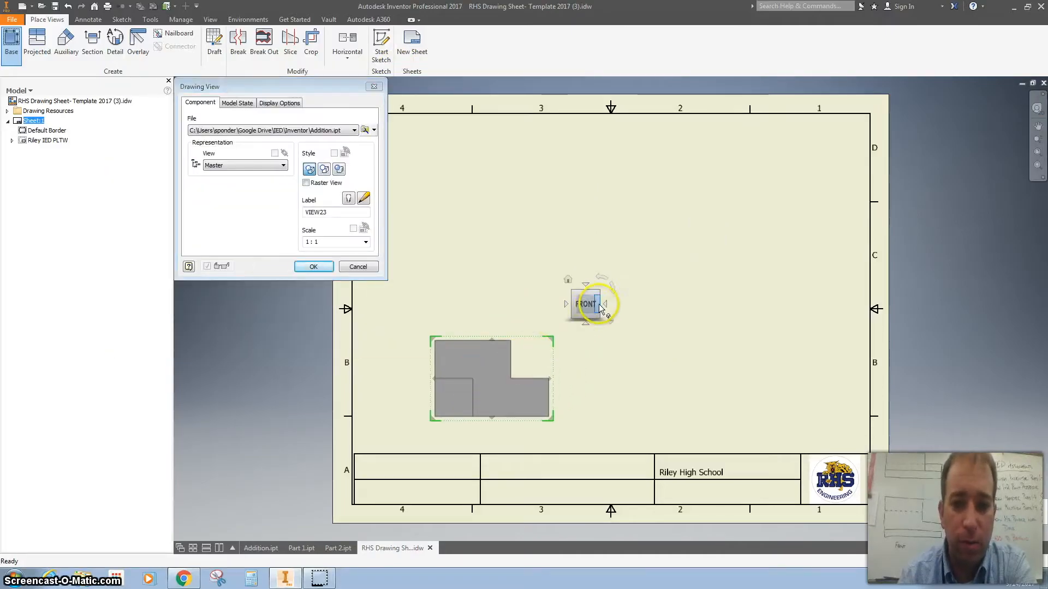
# - Cycle the base view preview through the part's side orientations and back to FRONT
pyautogui.click(607, 308)
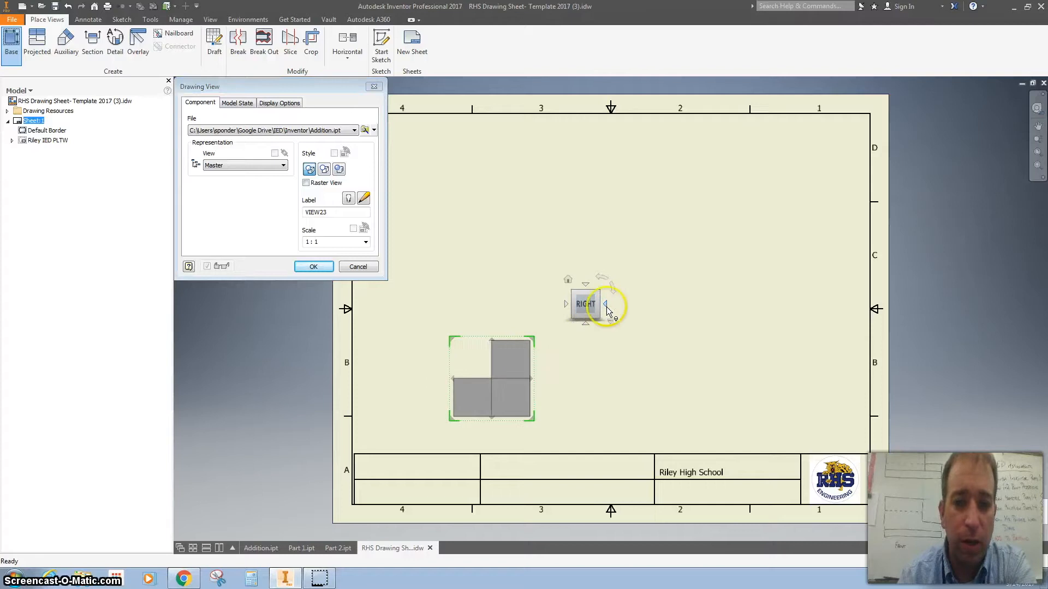
pyautogui.click(607, 307)
pyautogui.click(606, 306)
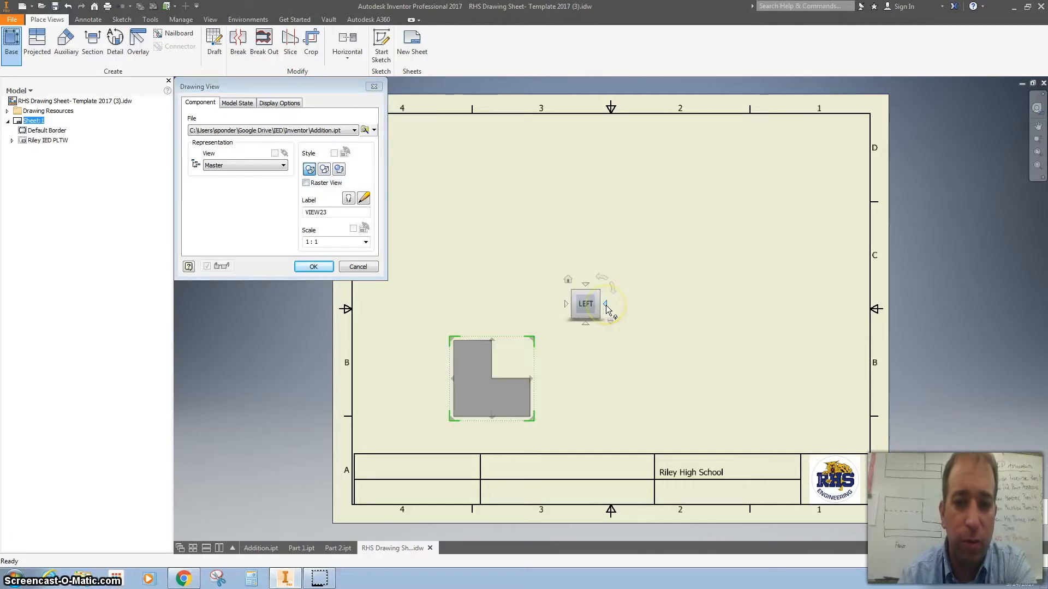
pyautogui.click(606, 305)
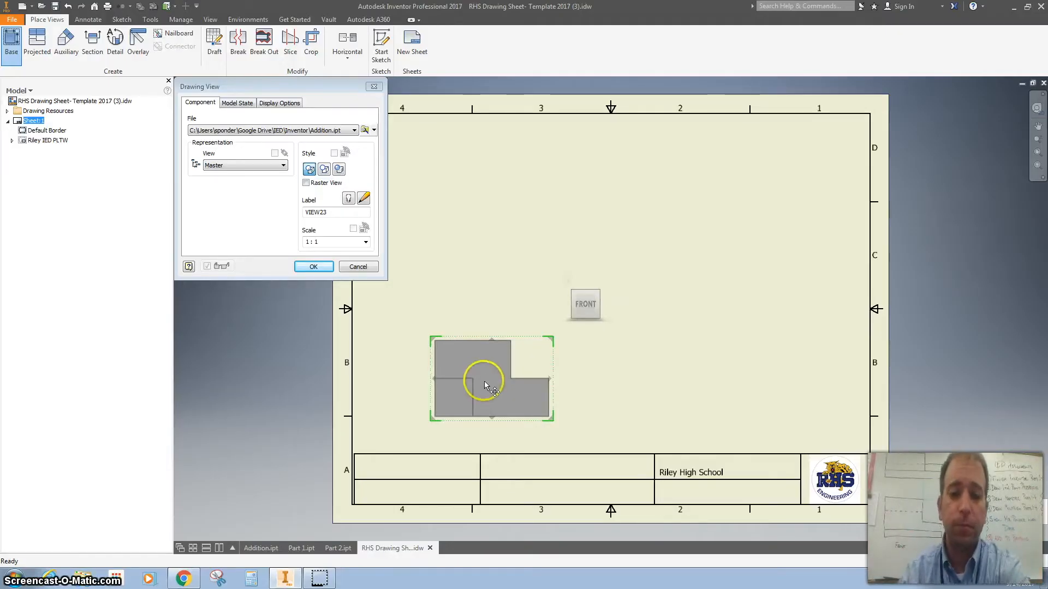
# - Position the front view near the sheet's lower-left corner and create projected top, right-side and isometric views from it
pyautogui.moveTo(473, 375); pyautogui.dragTo(467, 374)
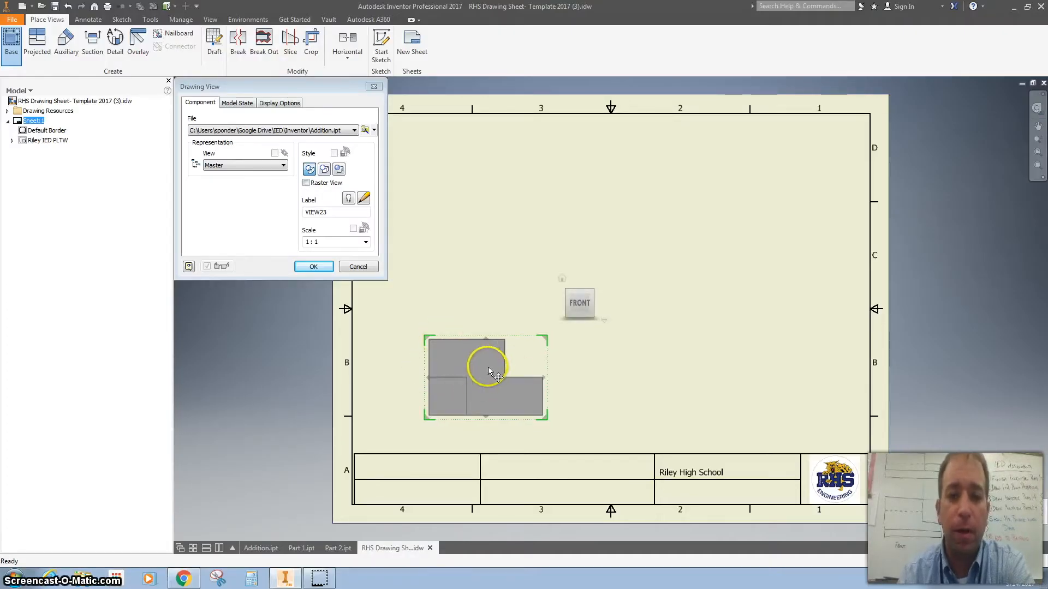
pyautogui.click(473, 187)
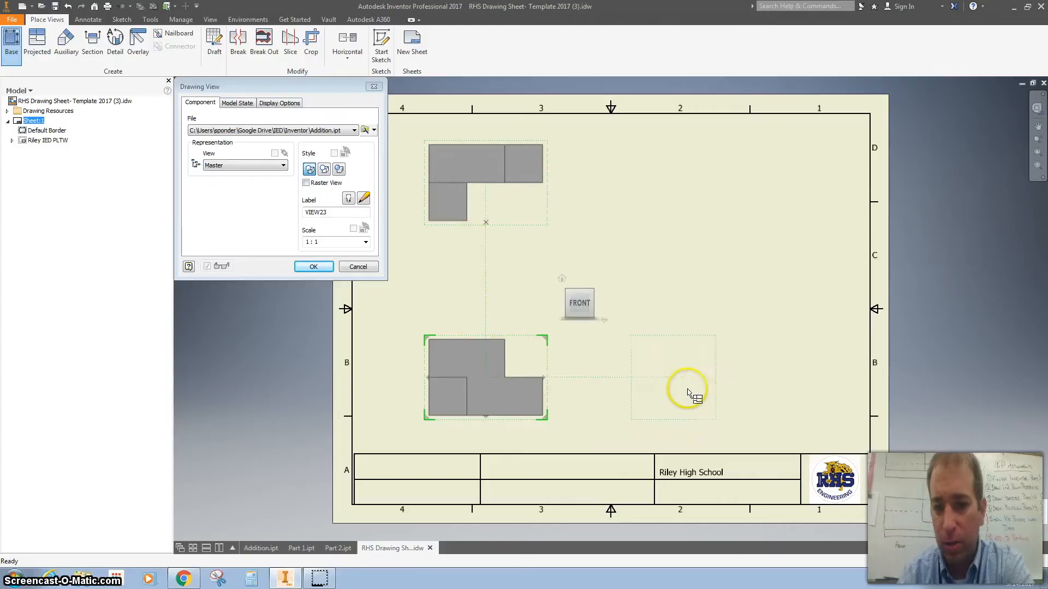
pyautogui.click(763, 391)
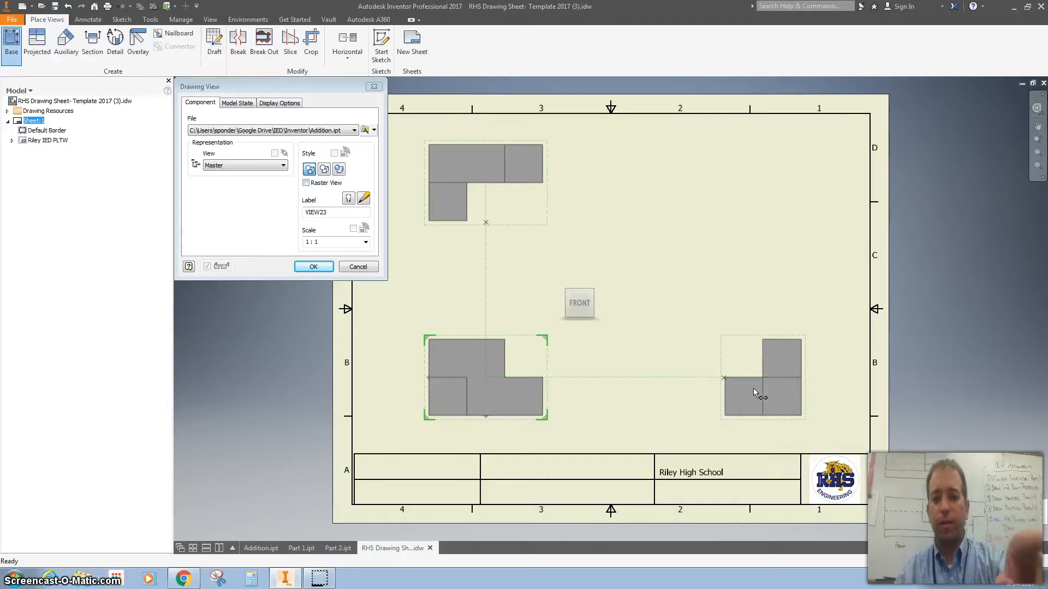
pyautogui.click(768, 206)
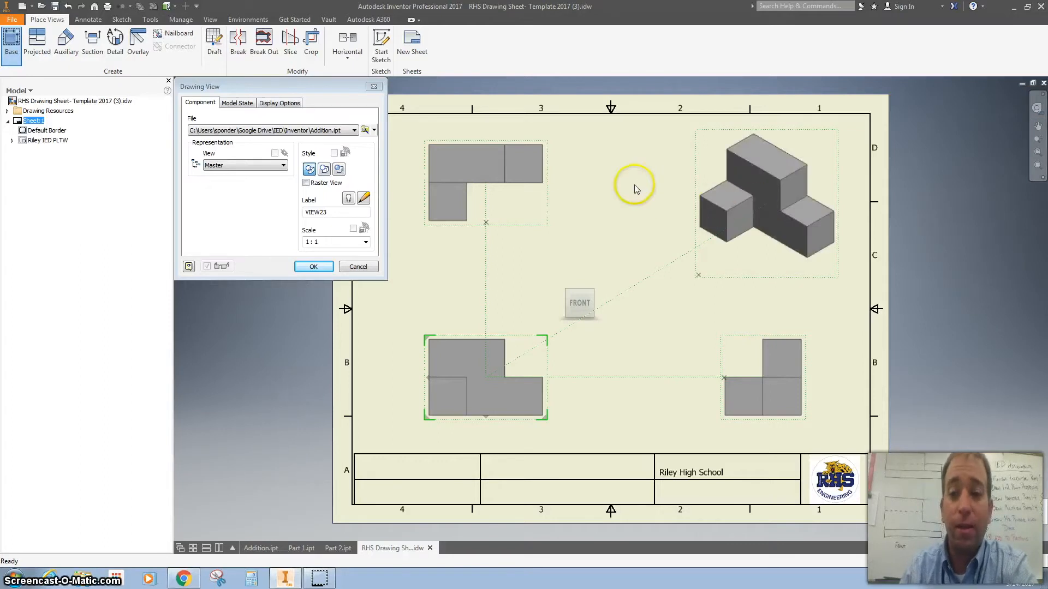
pyautogui.rightClick(610, 200)
pyautogui.click(592, 276)
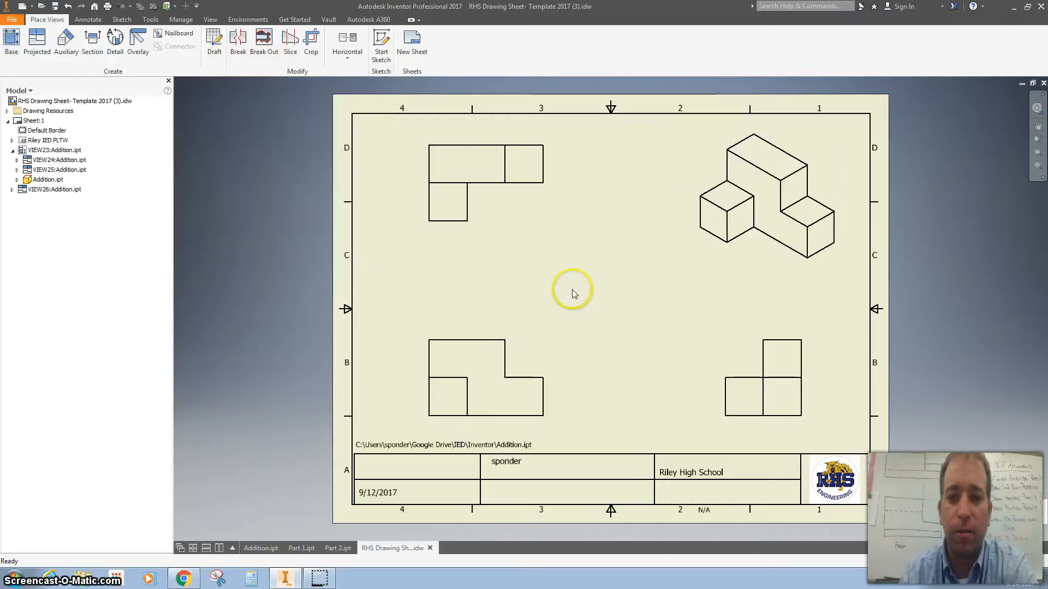
# - Set the isometric view's display style to shaded
pyautogui.doubleClick(688, 159)
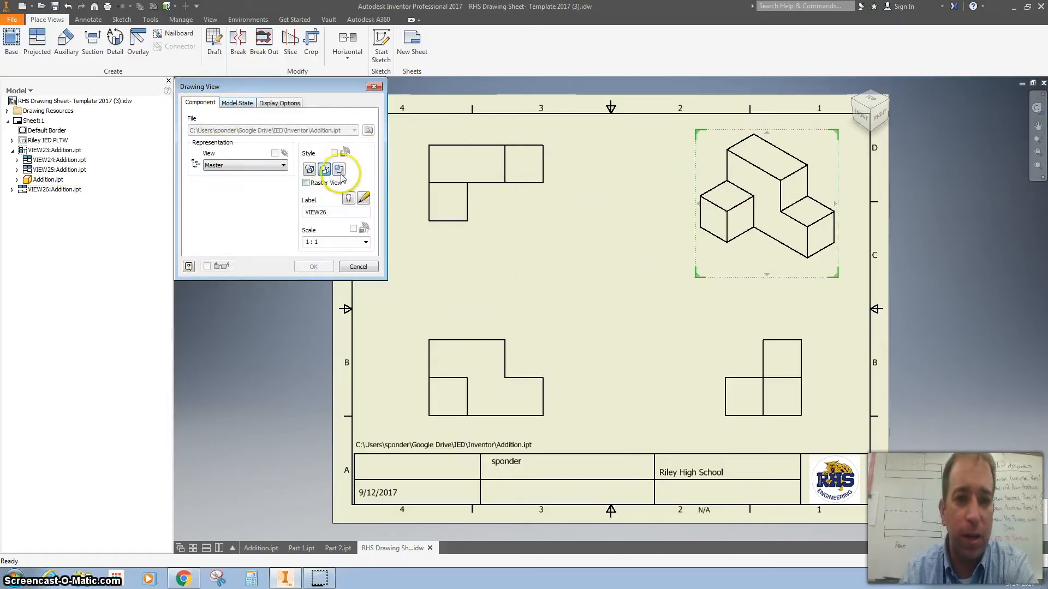
pyautogui.click(339, 170)
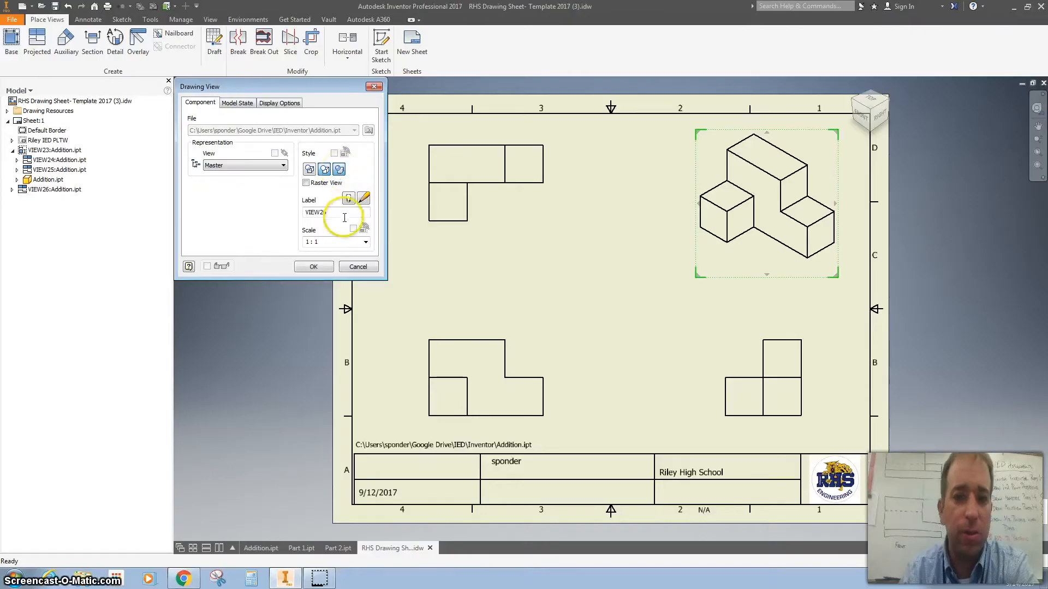
pyautogui.click(315, 267)
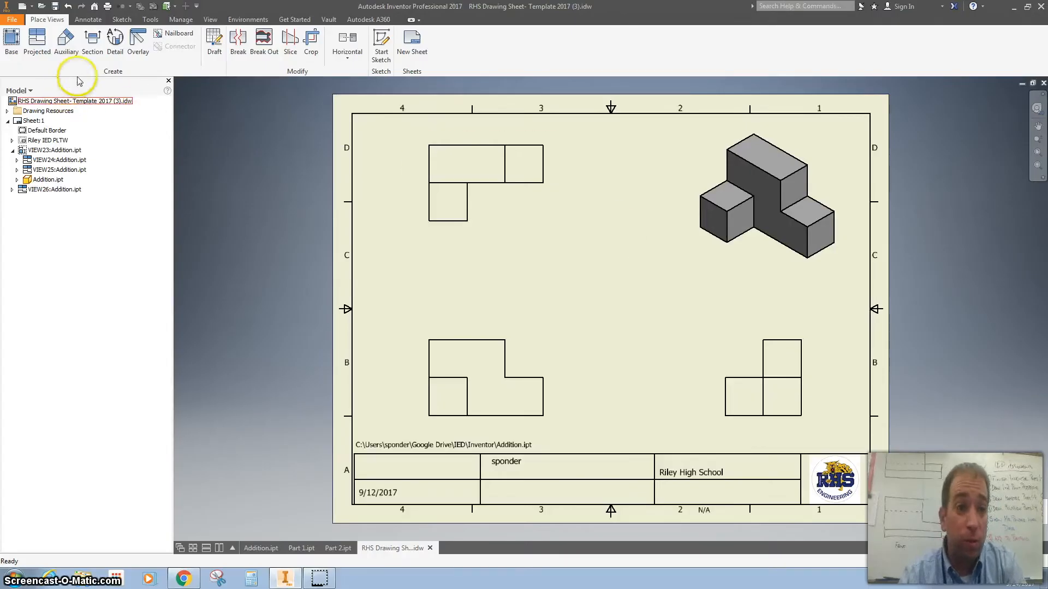
# - Add text notes with the drafter's name and "Class Period 1" in the middle cells of the title block
pyautogui.click(88, 21)
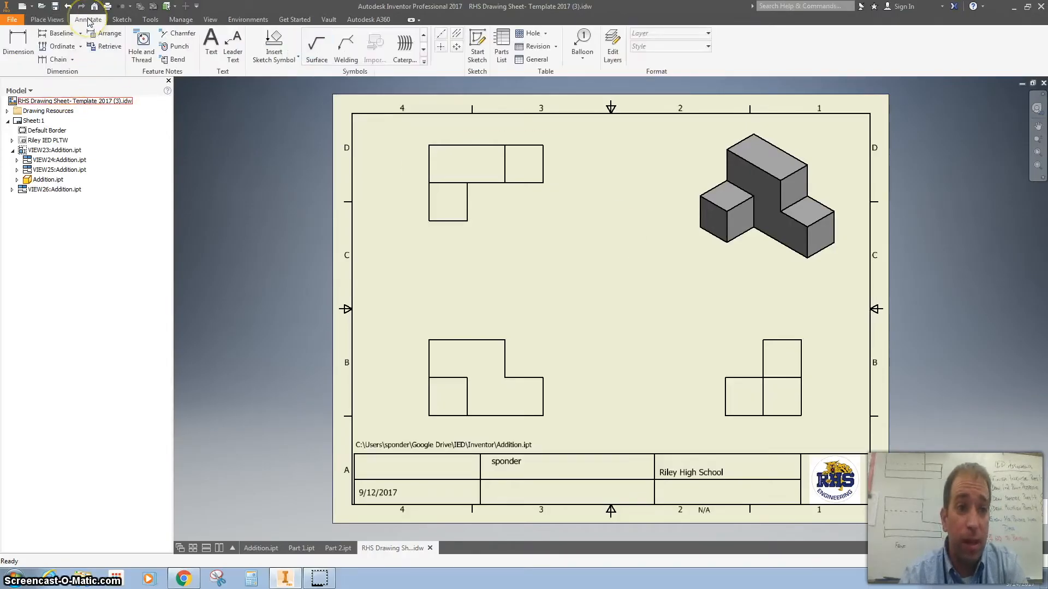
pyautogui.click(211, 43)
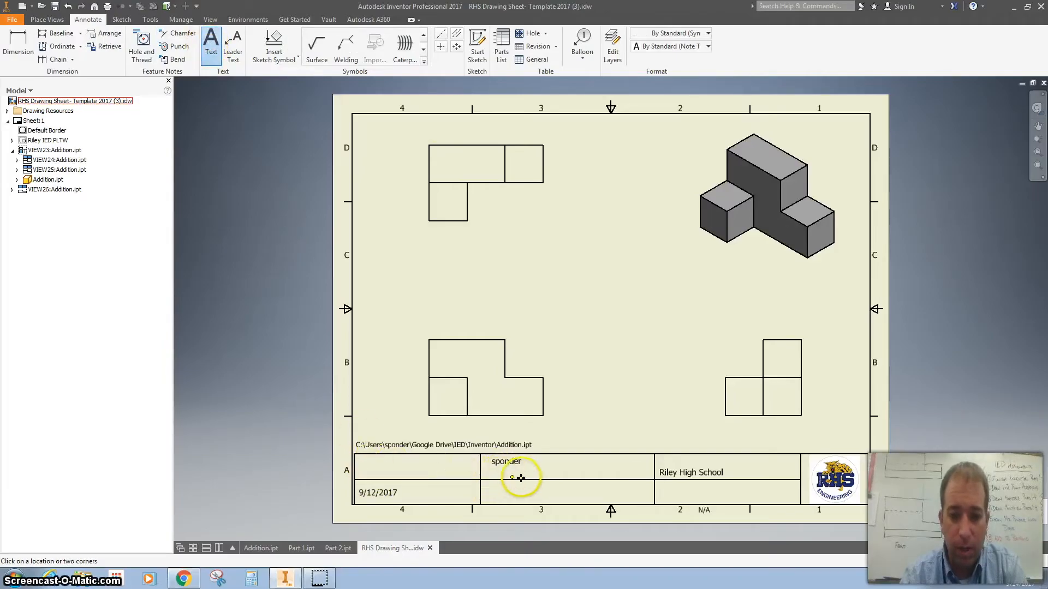
pyautogui.moveTo(528, 481); pyautogui.dragTo(626, 463)
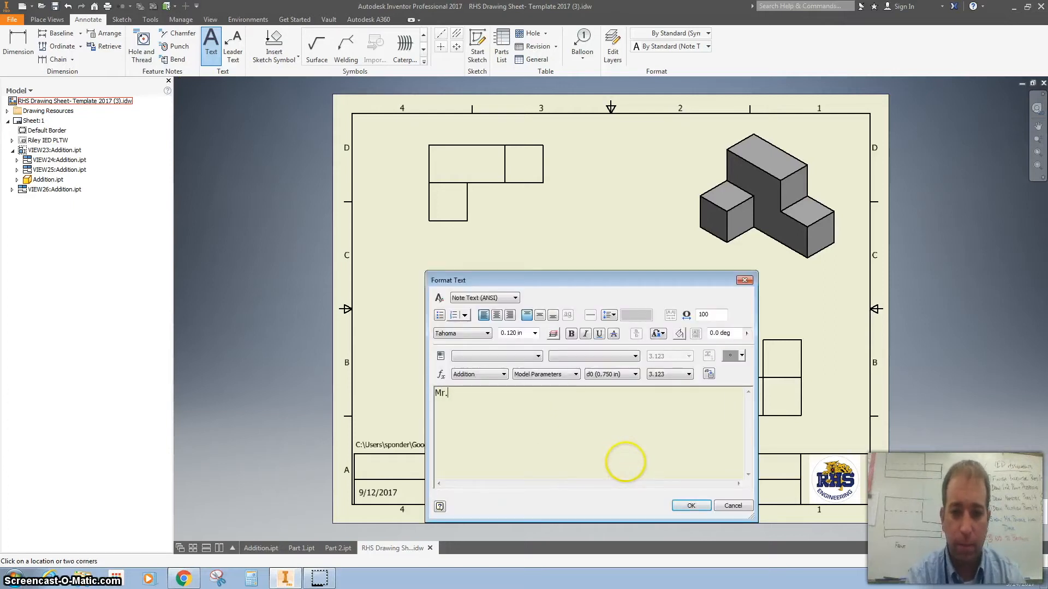
pyautogui.write('Mr. Ponder')
pyautogui.click(687, 506)
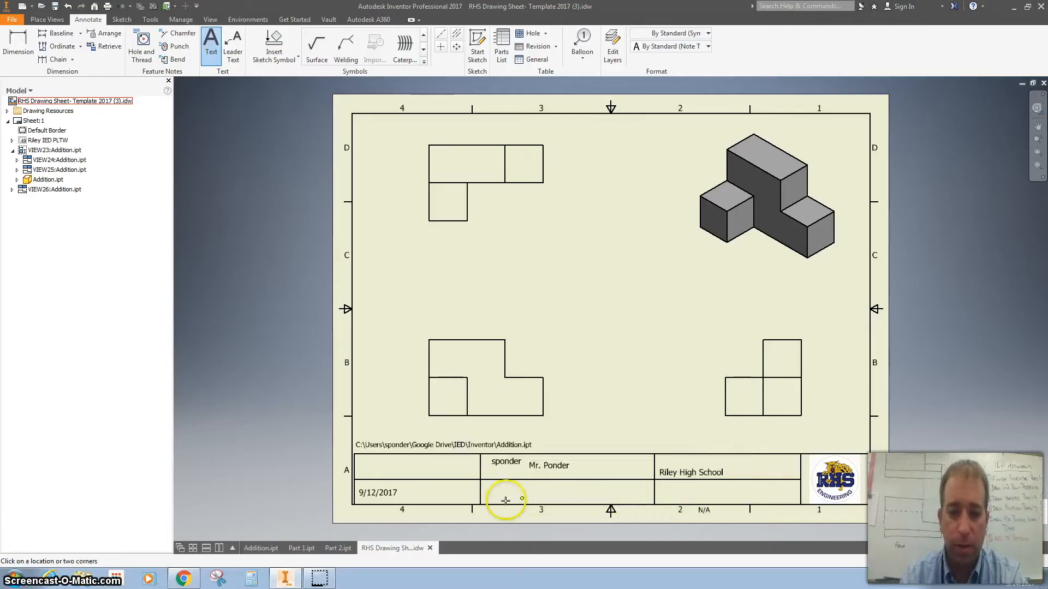
pyautogui.moveTo(504, 489); pyautogui.dragTo(565, 507)
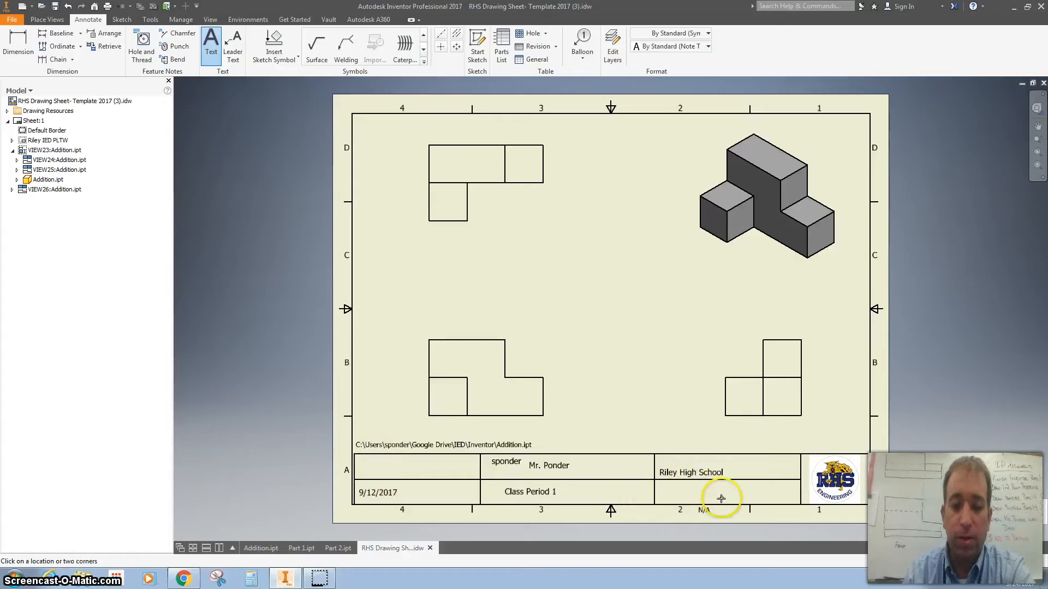
pyautogui.press('Escape')
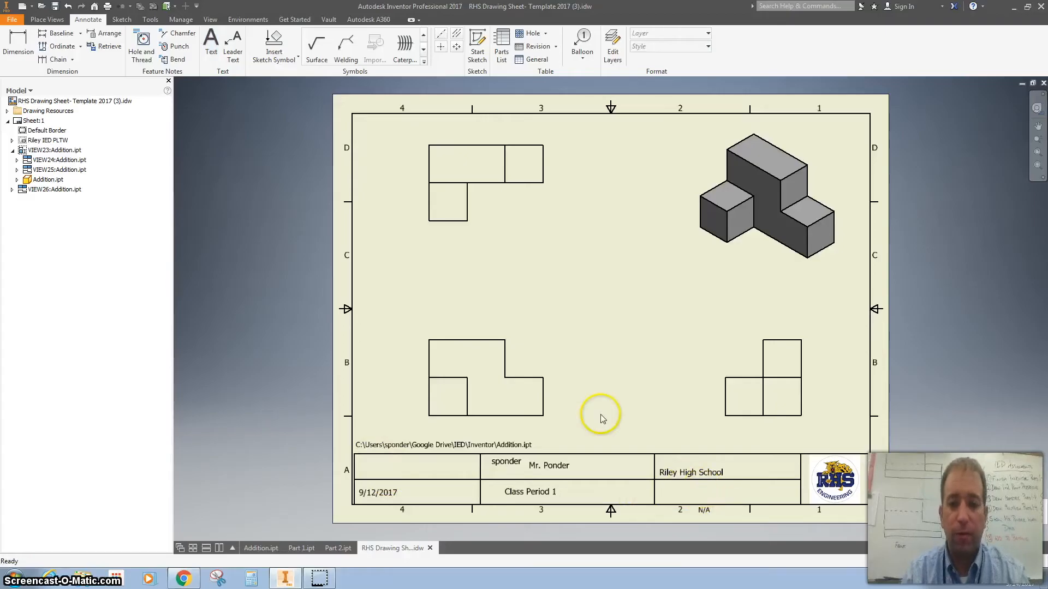
# - Check the front view's scale and add it as the text "1:1" in the title block cell below the school name
pyautogui.doubleClick(497, 337)
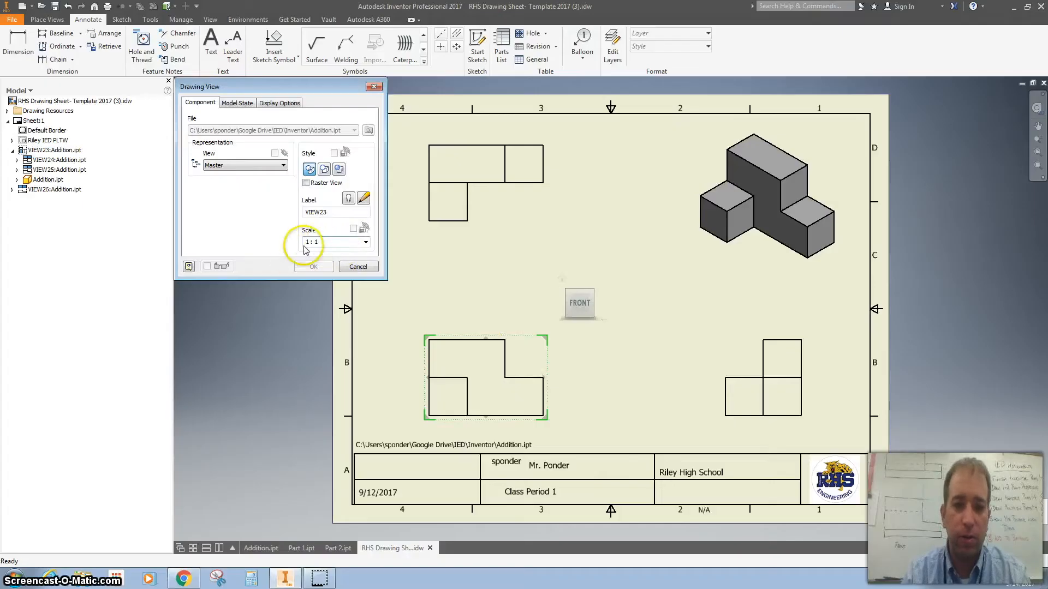
pyautogui.click(216, 49)
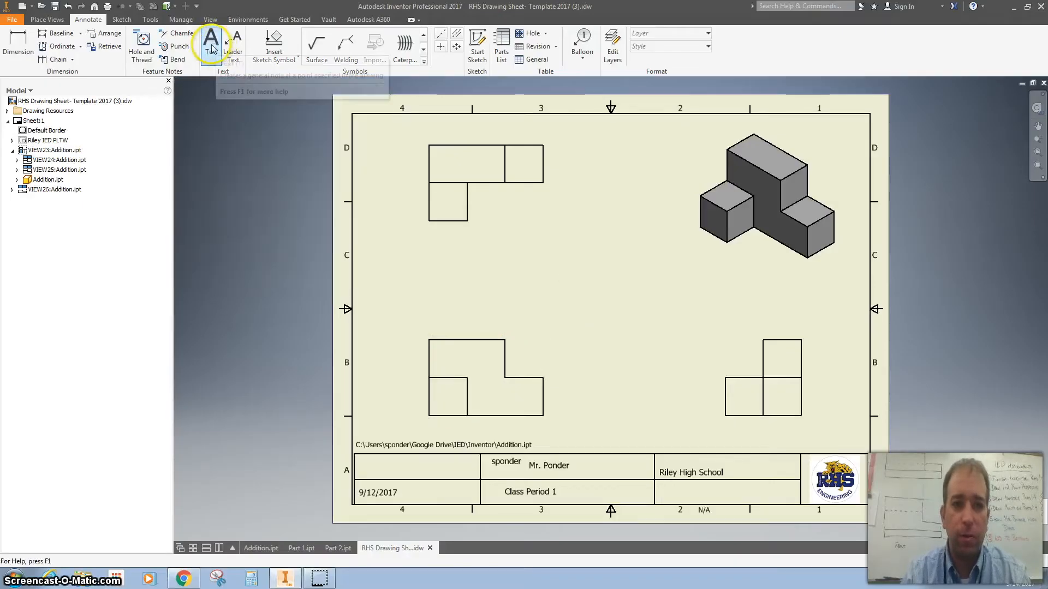
pyautogui.click(680, 494)
pyautogui.write('1:1')
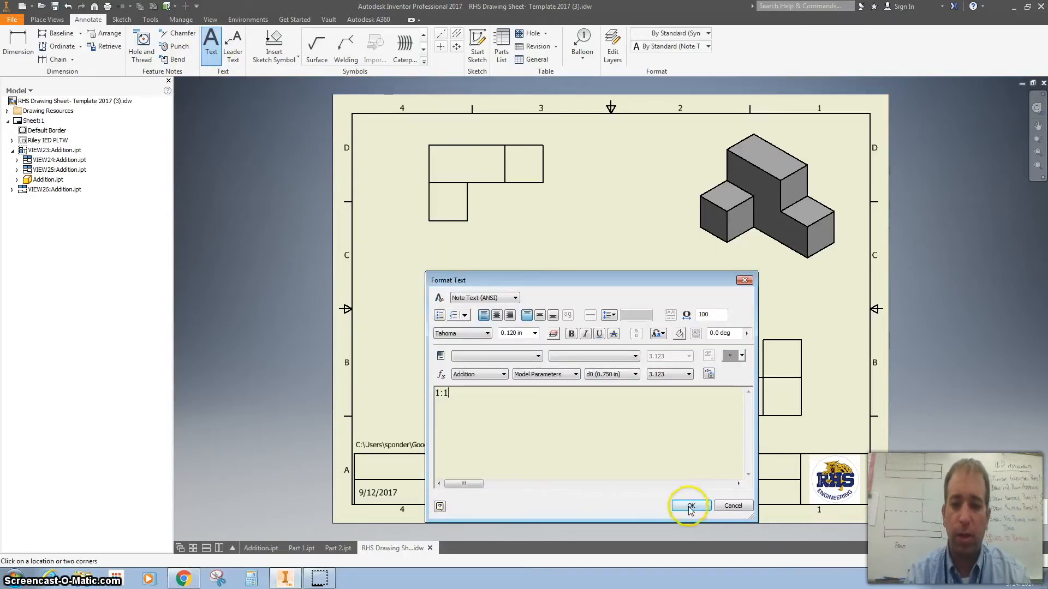
pyautogui.click(690, 506)
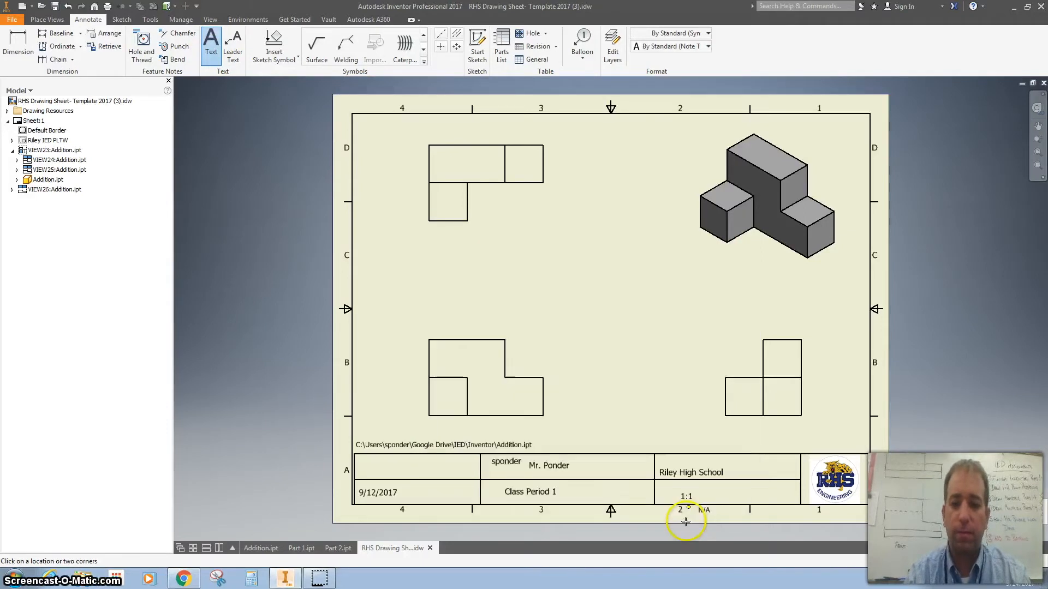
# - Start the Dimension command for dimensioning the front view
pyautogui.click(23, 52)
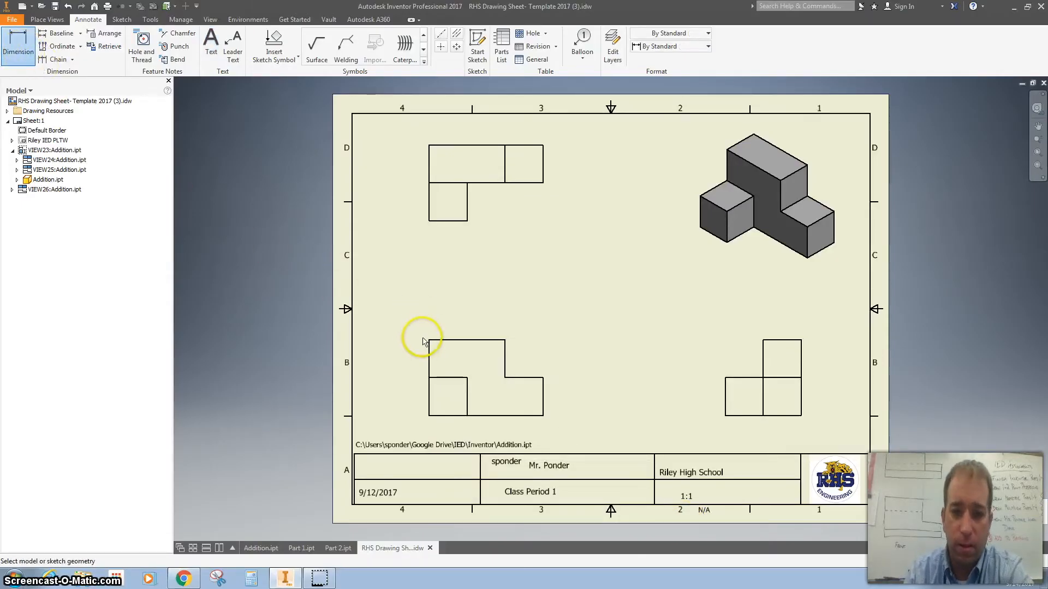